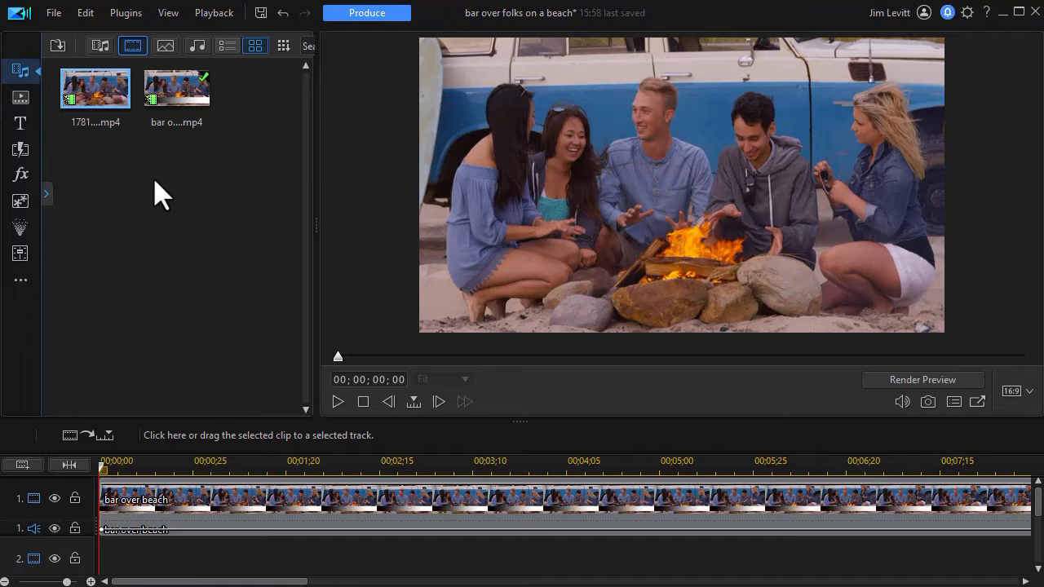
Play the project preview and stop it
click(337, 401)
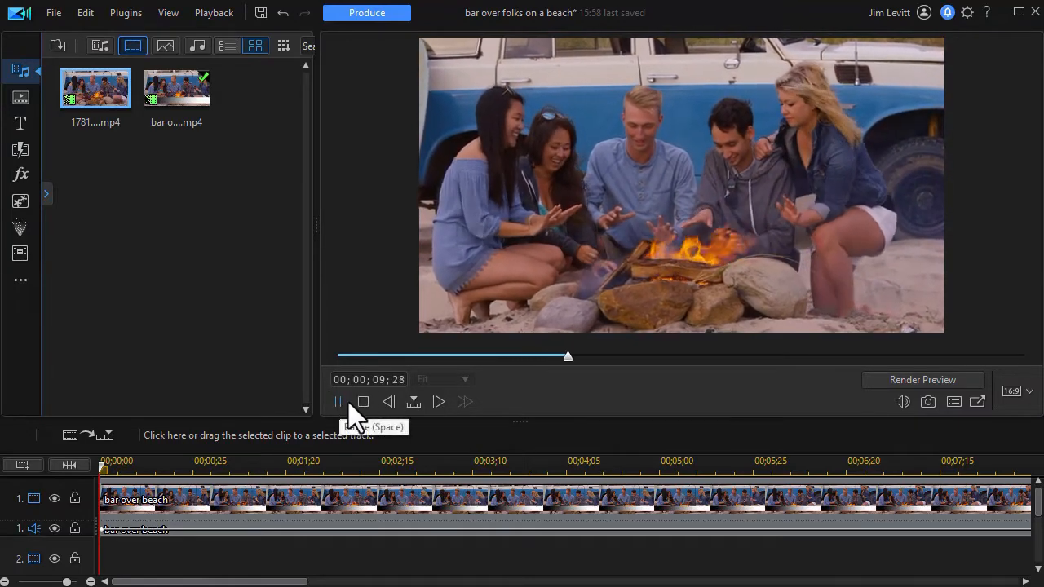
click(363, 401)
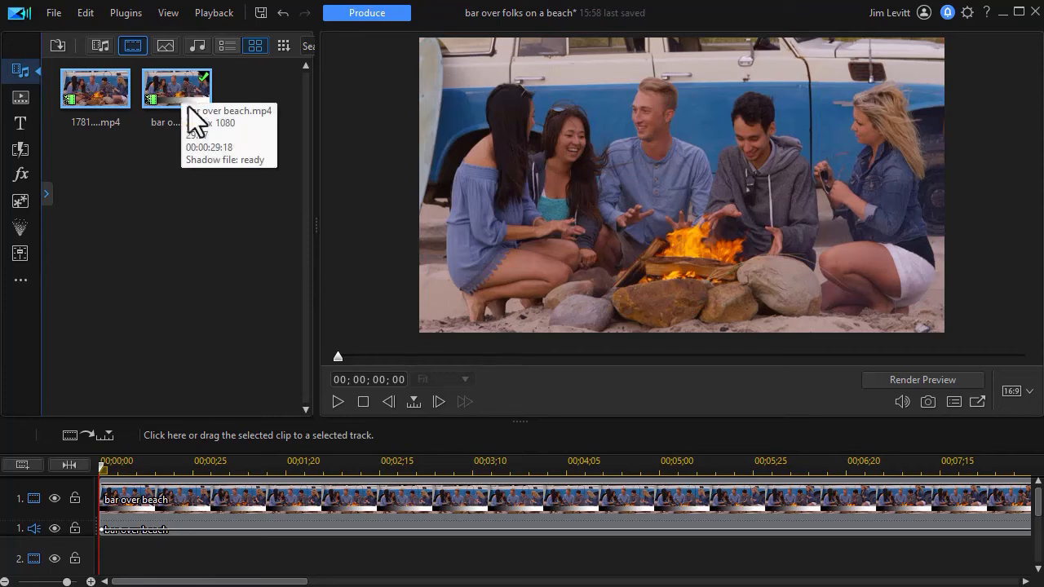
Select the beach video clip on the timeline and enable Split Toning in Fix / Enhance
click(289, 494)
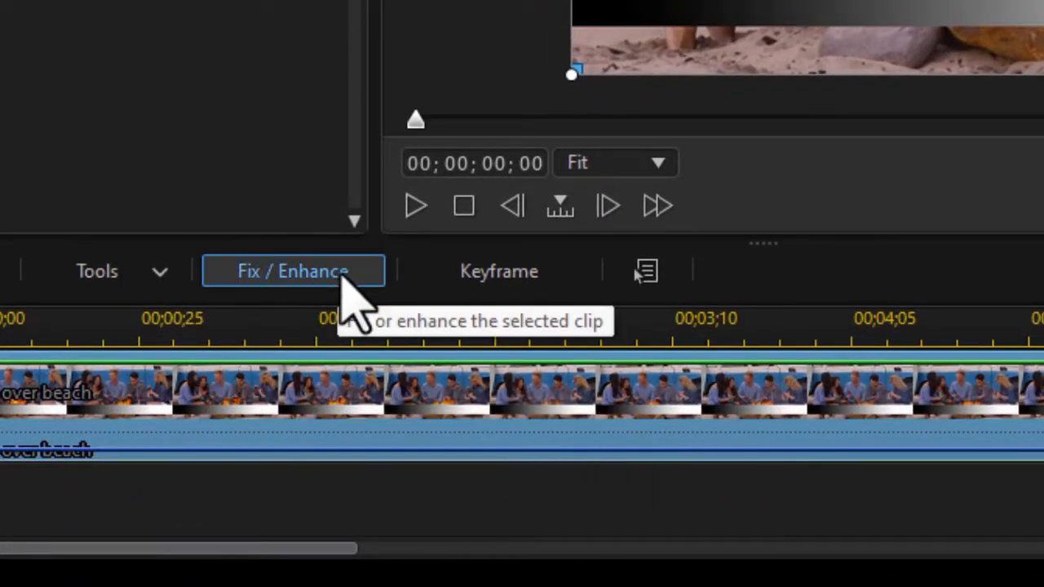
click(342, 276)
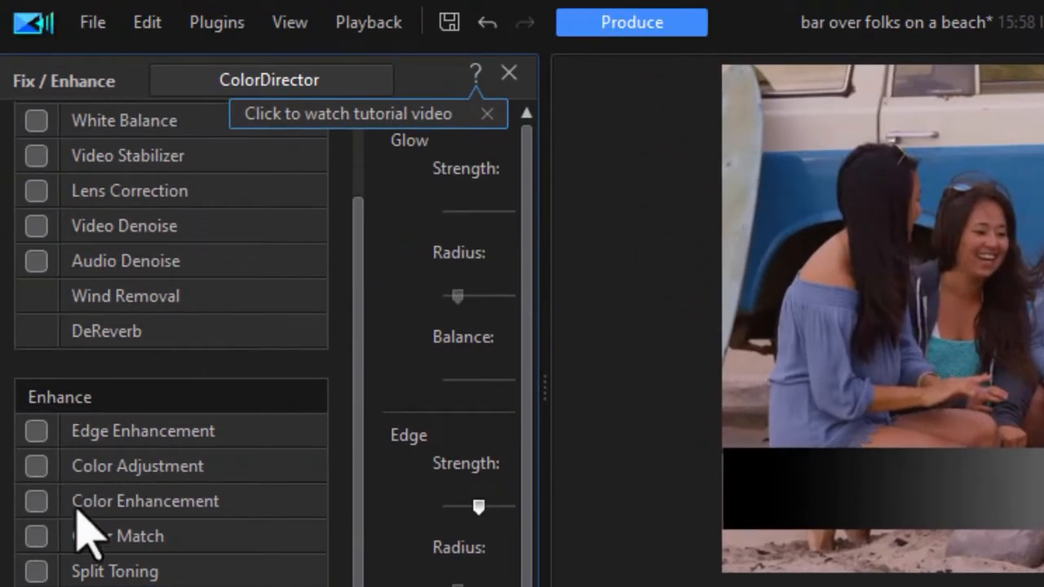
click(37, 574)
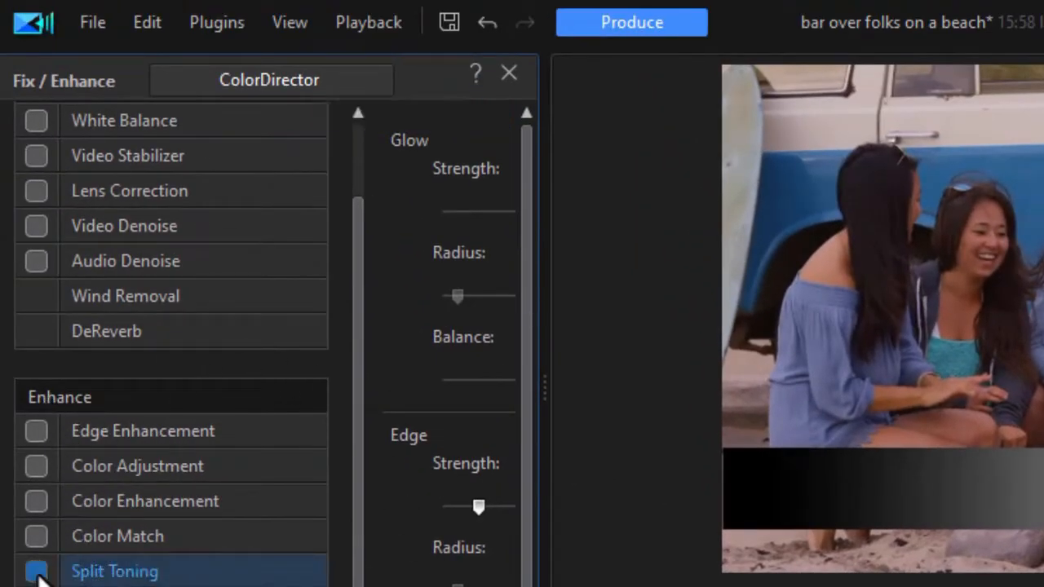
click(35, 574)
drag(546, 387, 1043, 424)
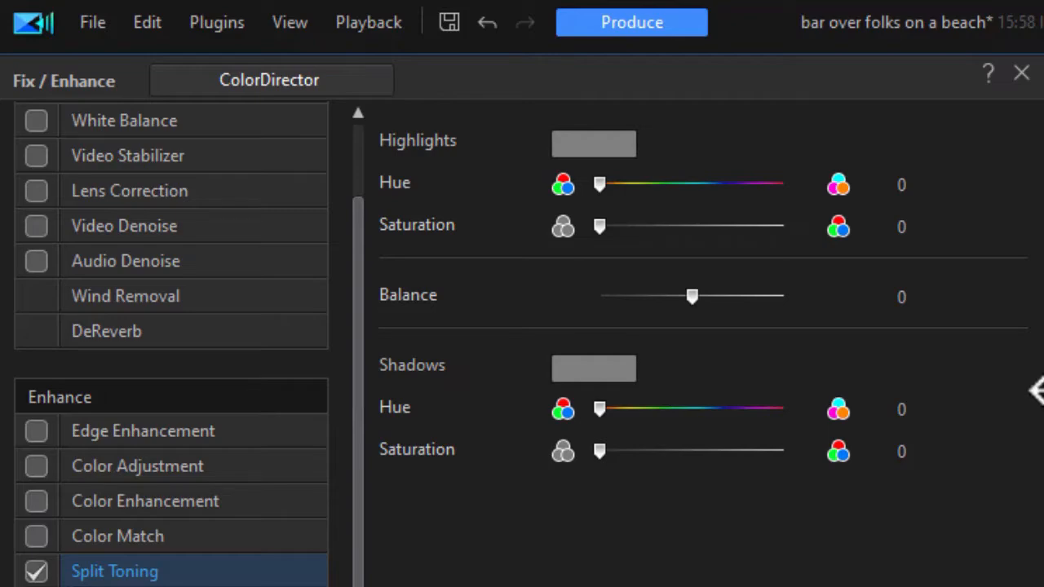
drag(1034, 391, 946, 403)
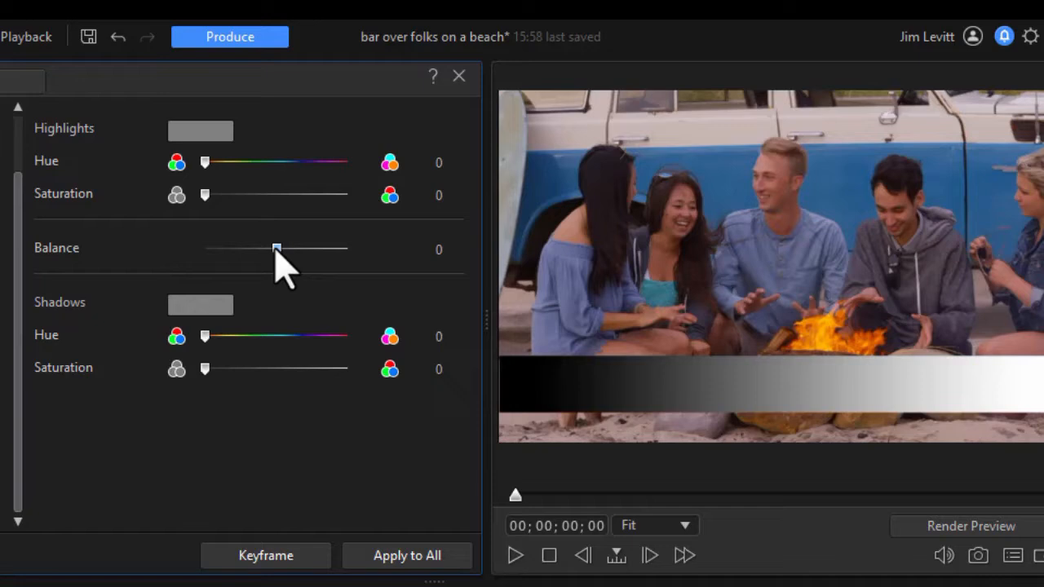
Set the split toning Balance to 100
drag(277, 248, 389, 270)
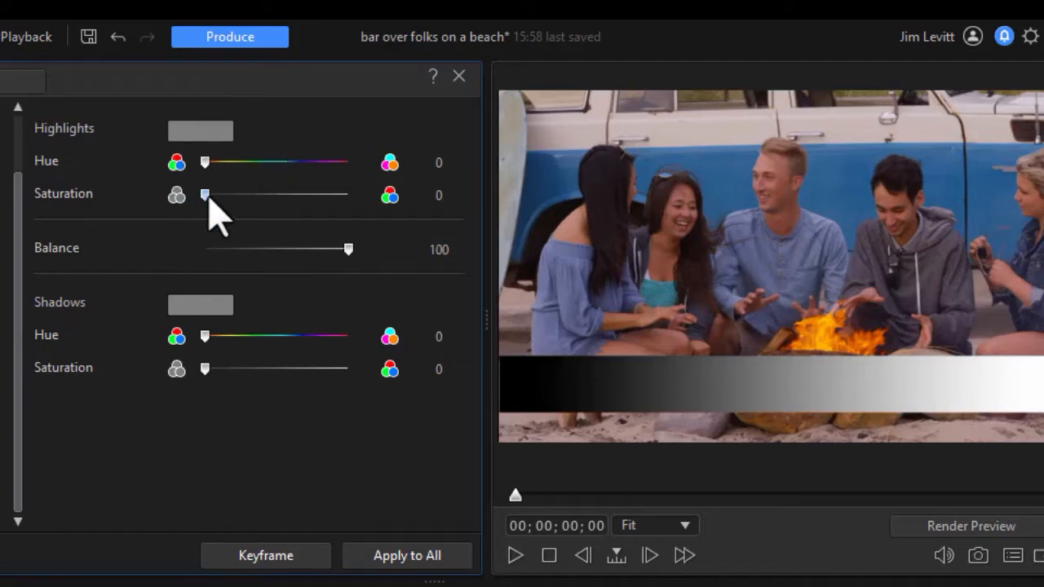
drag(349, 249, 186, 258)
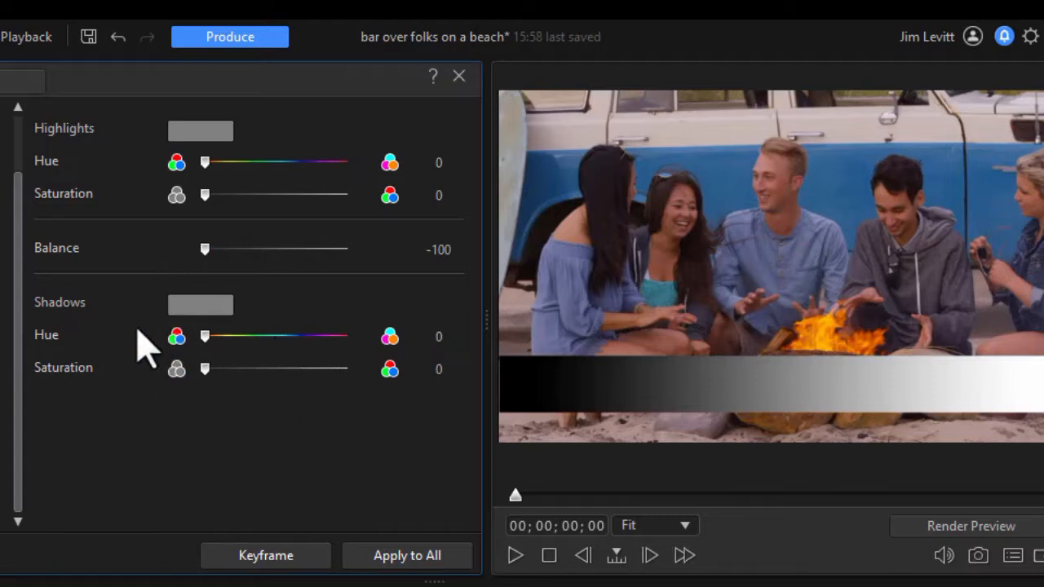
drag(205, 246, 286, 279)
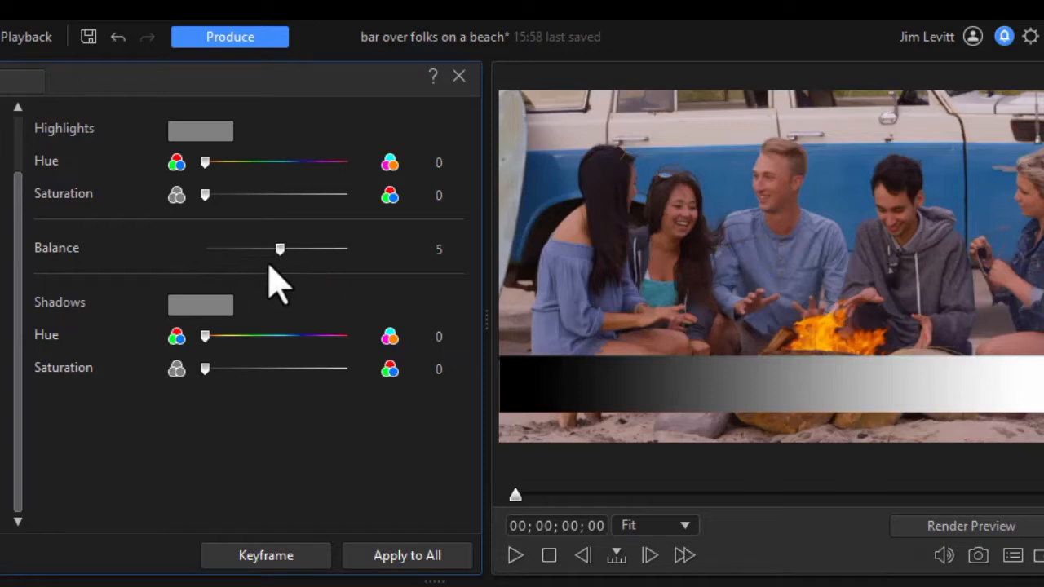
drag(279, 248, 387, 261)
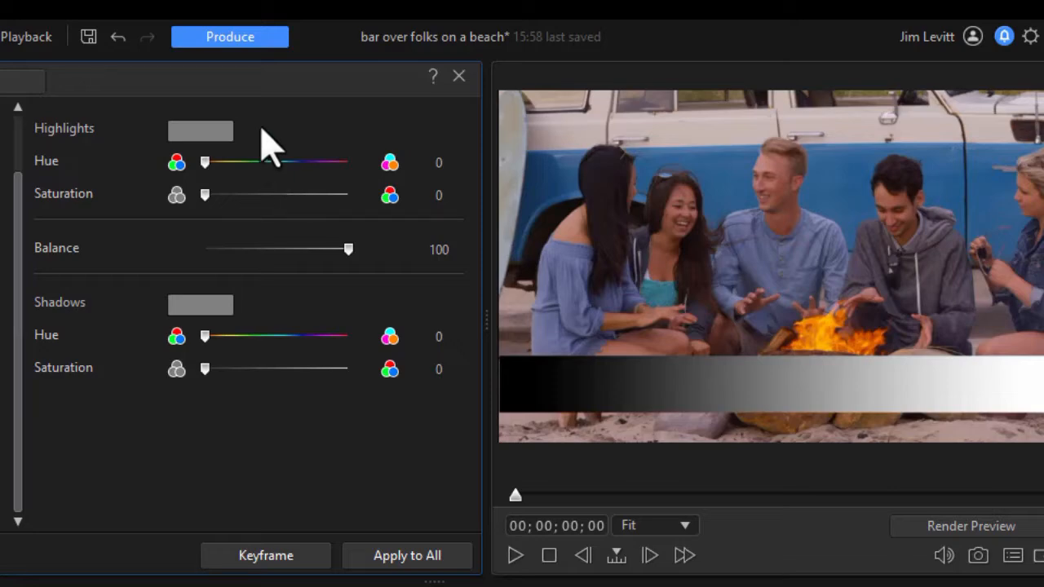
Pick a highlights tone color with hue 21 and saturation 76
click(207, 134)
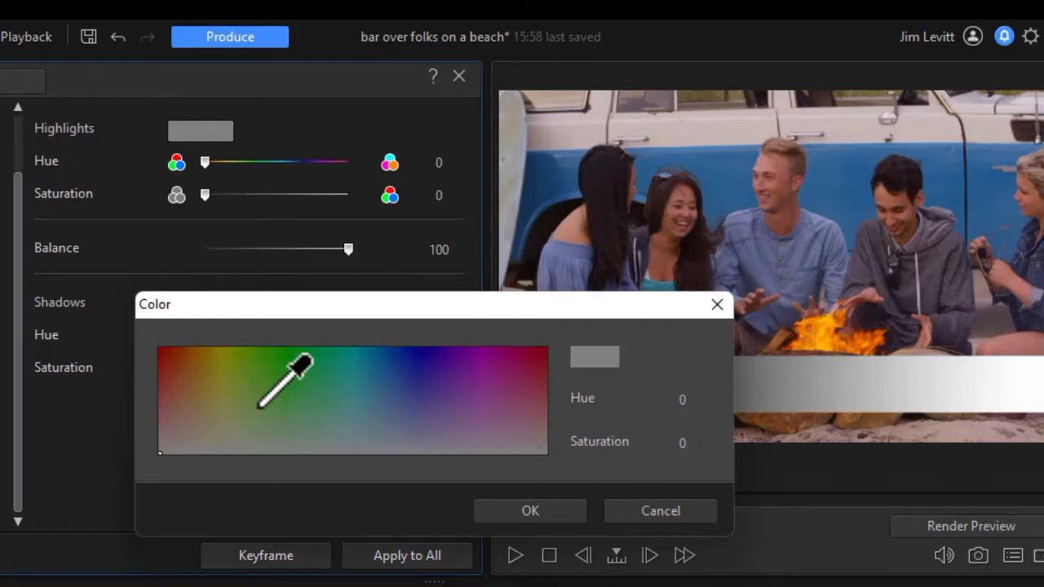
click(196, 369)
click(180, 374)
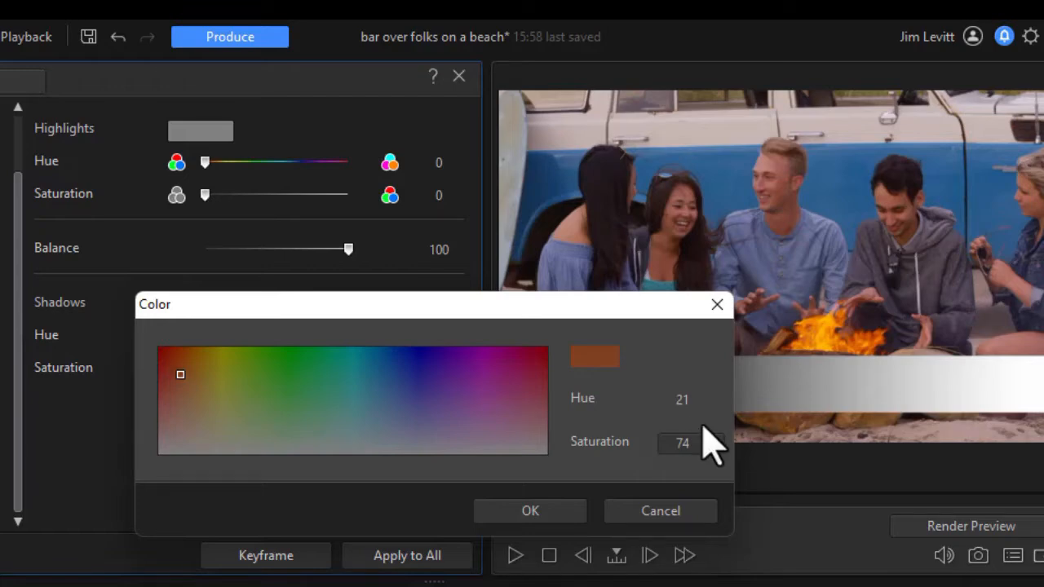
click(715, 400)
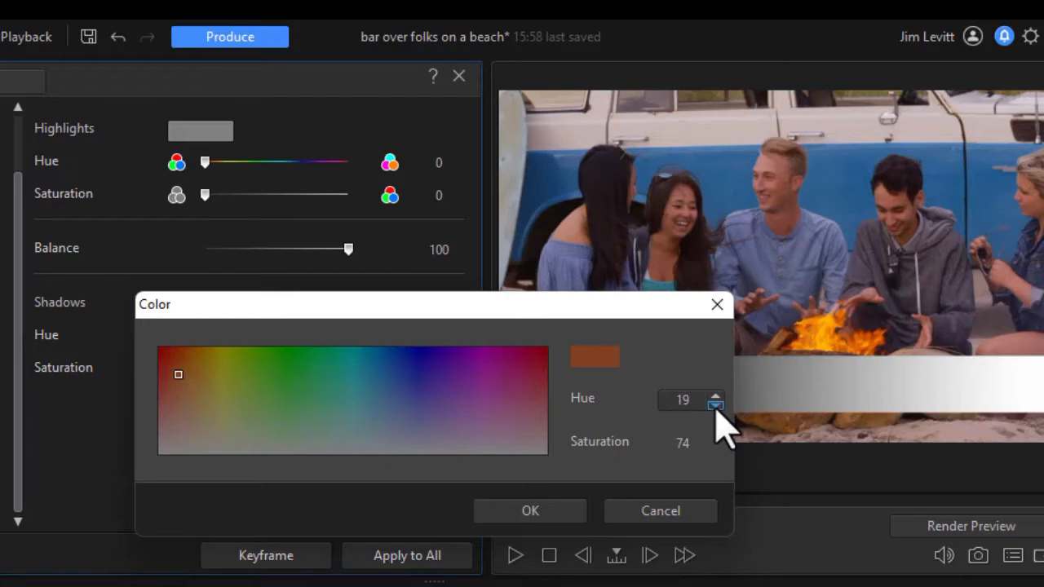
click(716, 396)
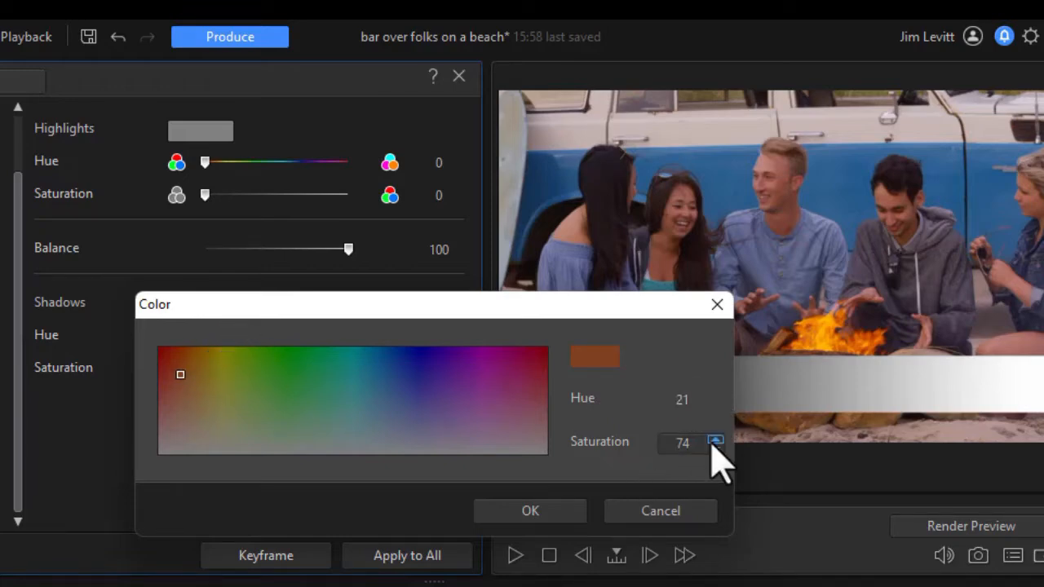
click(714, 439)
click(714, 438)
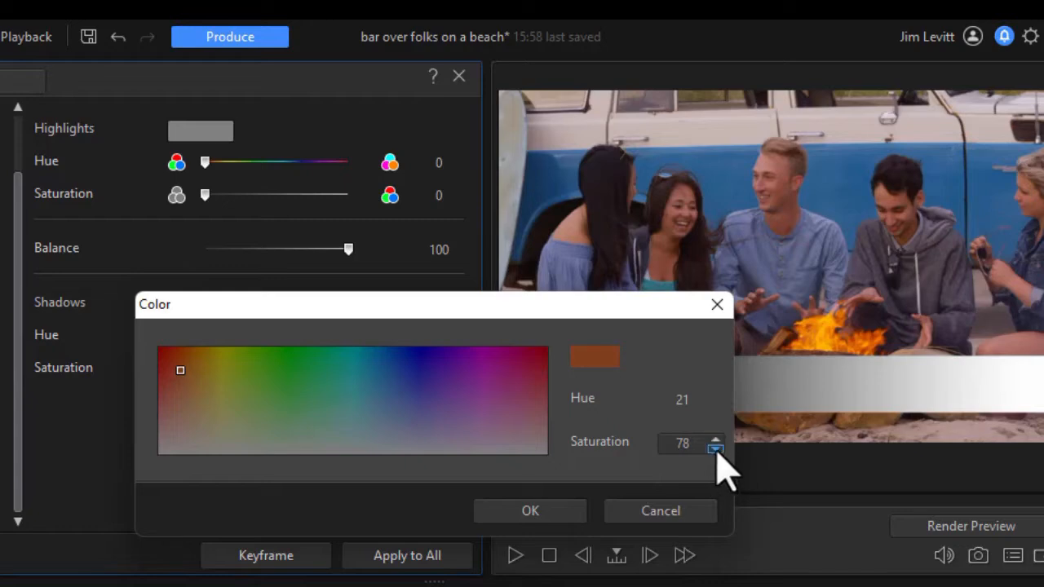
click(715, 447)
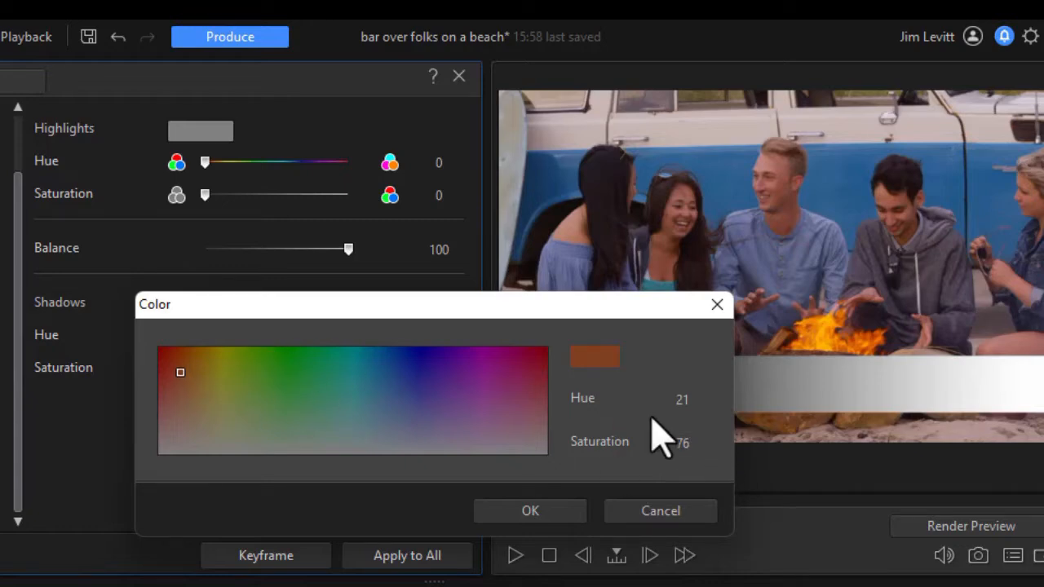
click(543, 511)
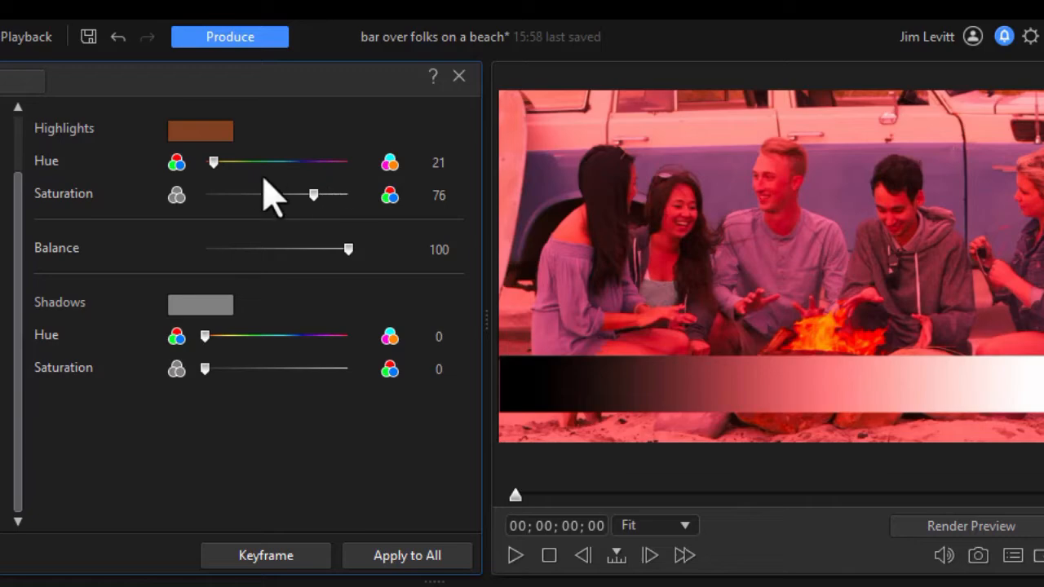
Set the highlights hue to 33, highlights saturation to 56 and Balance to -100
mouse_move(214, 163)
mouse_down()
mouse_move(346, 163)
mouse_move(218, 163)
mouse_up()
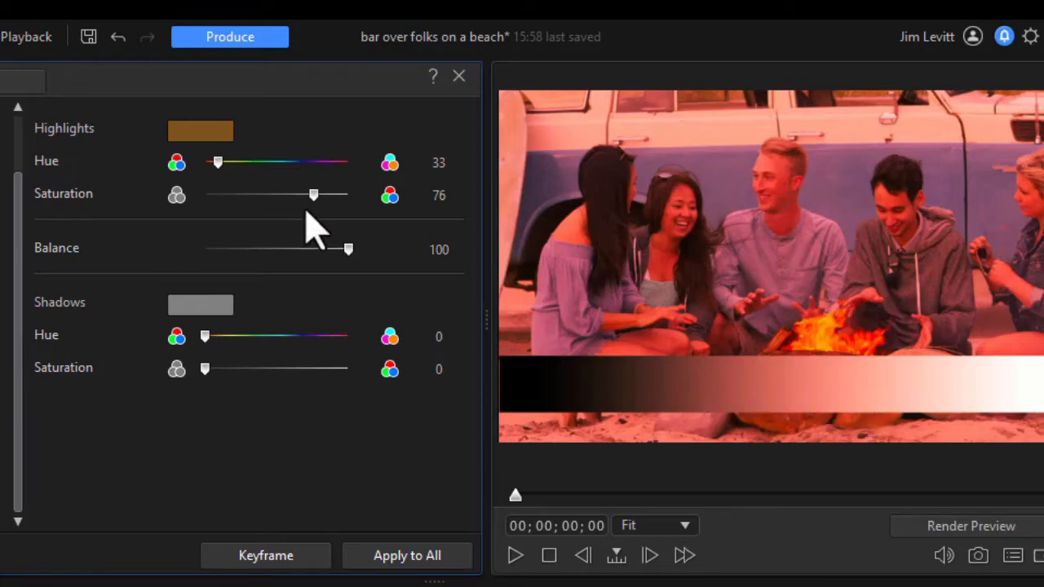
drag(315, 192, 389, 221)
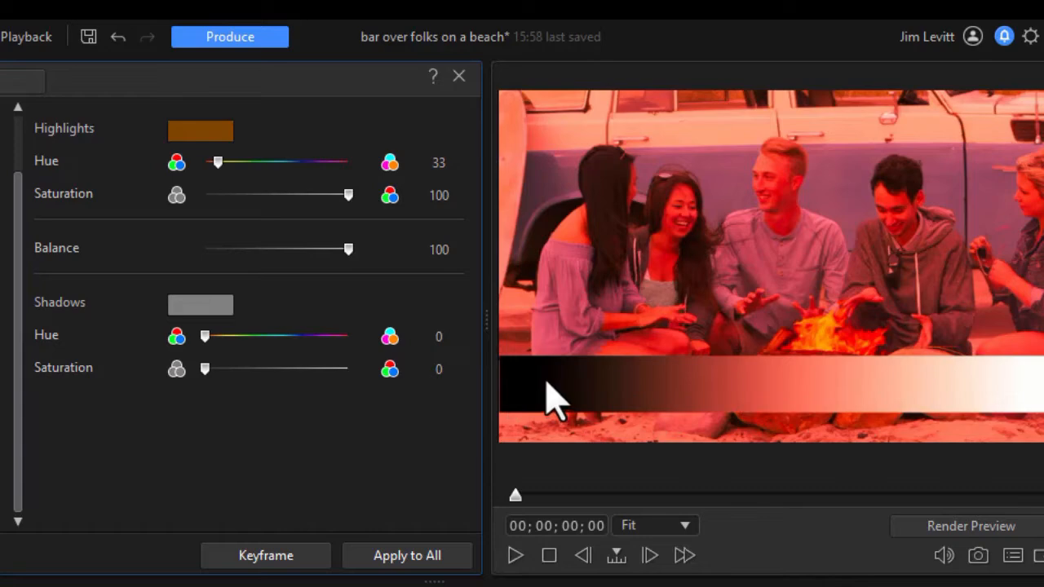
drag(345, 196, 282, 208)
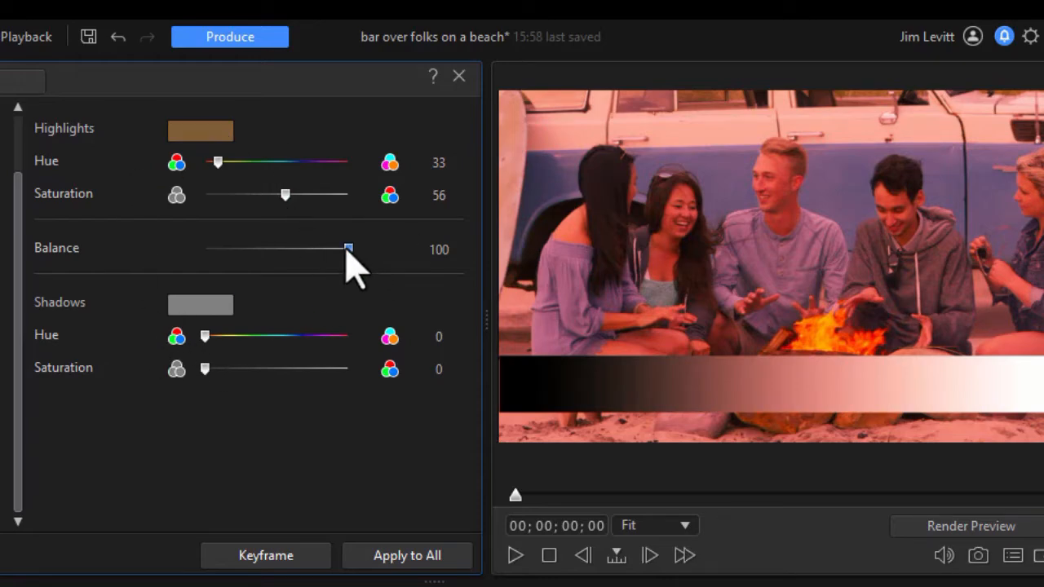
drag(347, 249, 166, 257)
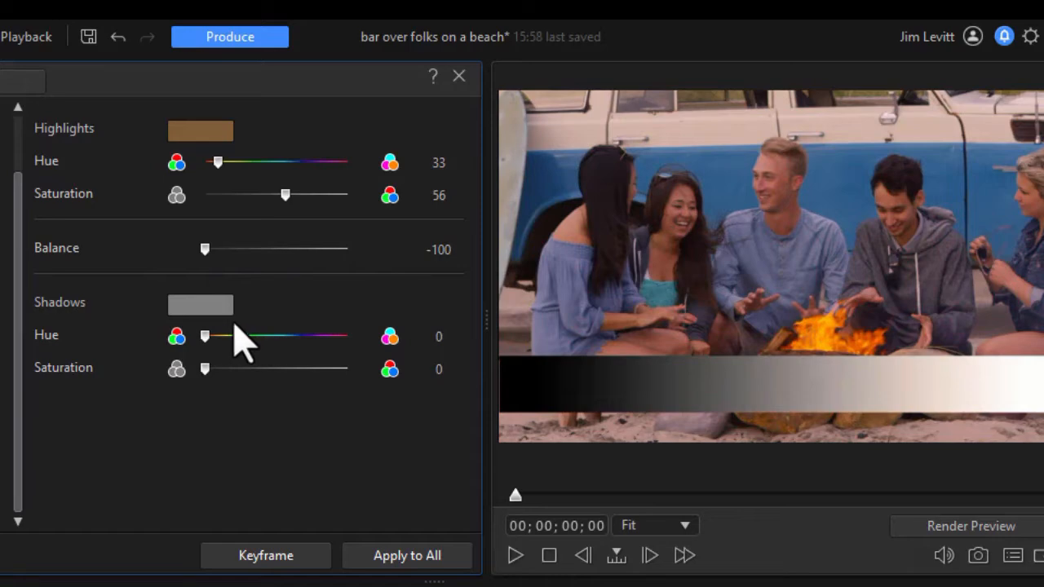
Pick a purple shadows tone of hue 273 and set the shadows saturation to 60
click(184, 304)
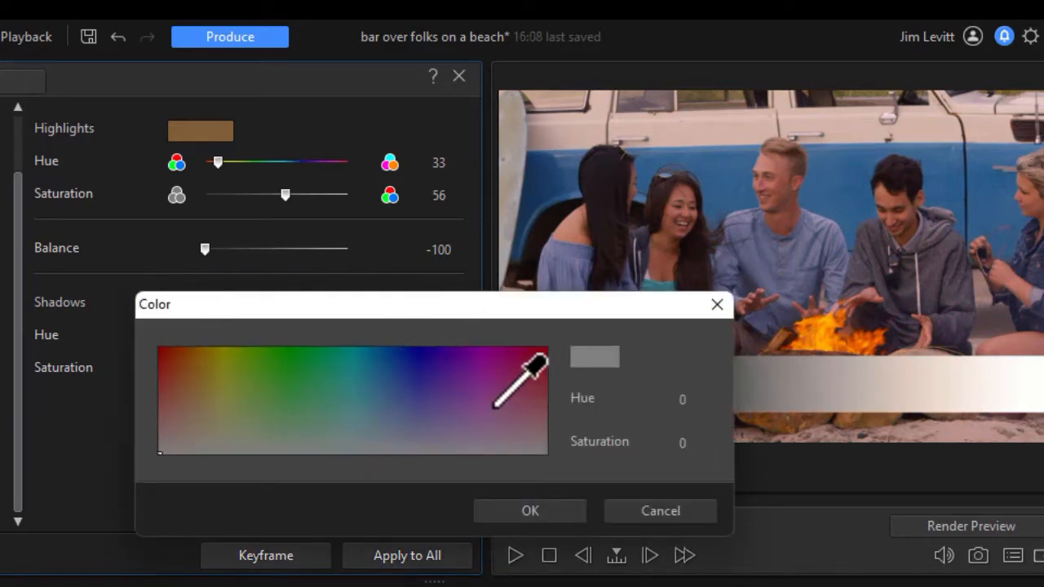
click(454, 402)
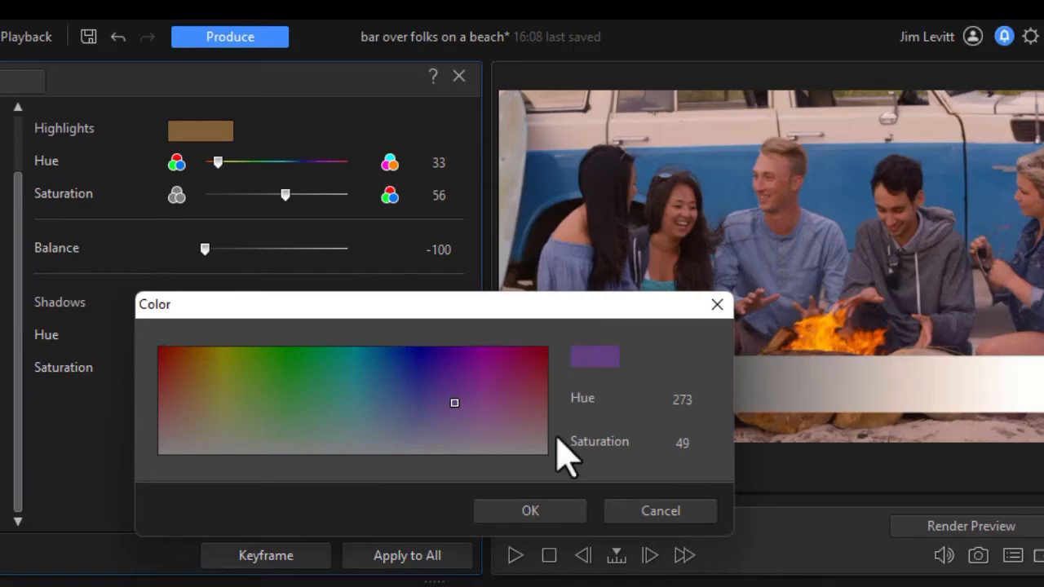
click(544, 512)
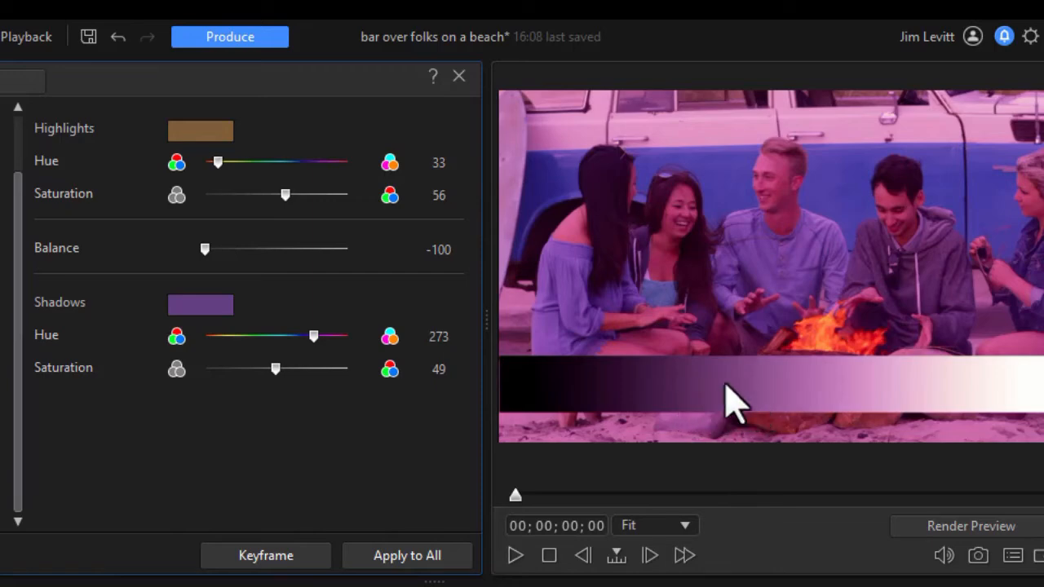
drag(275, 369, 449, 373)
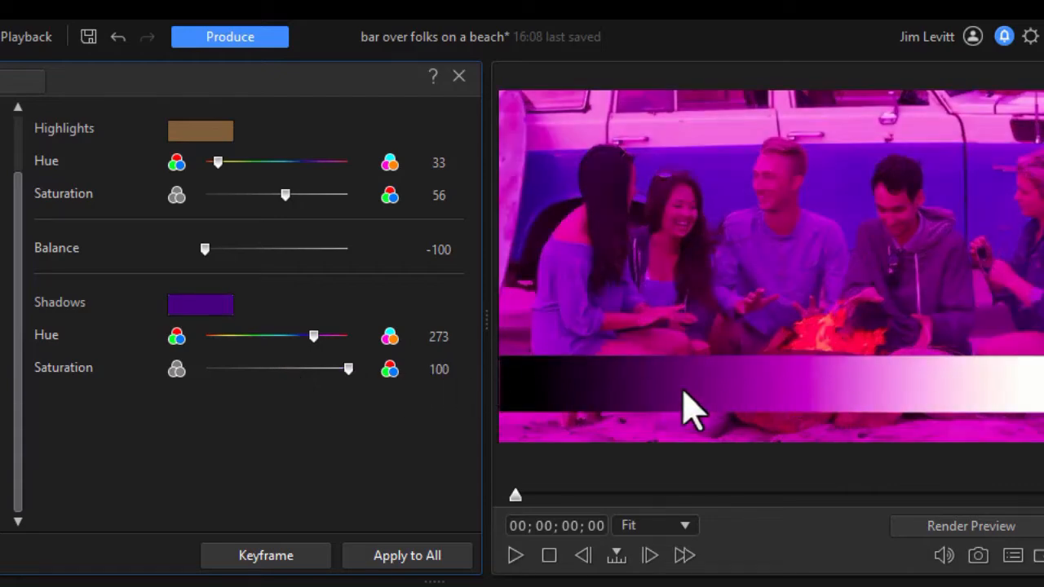
drag(348, 370, 292, 373)
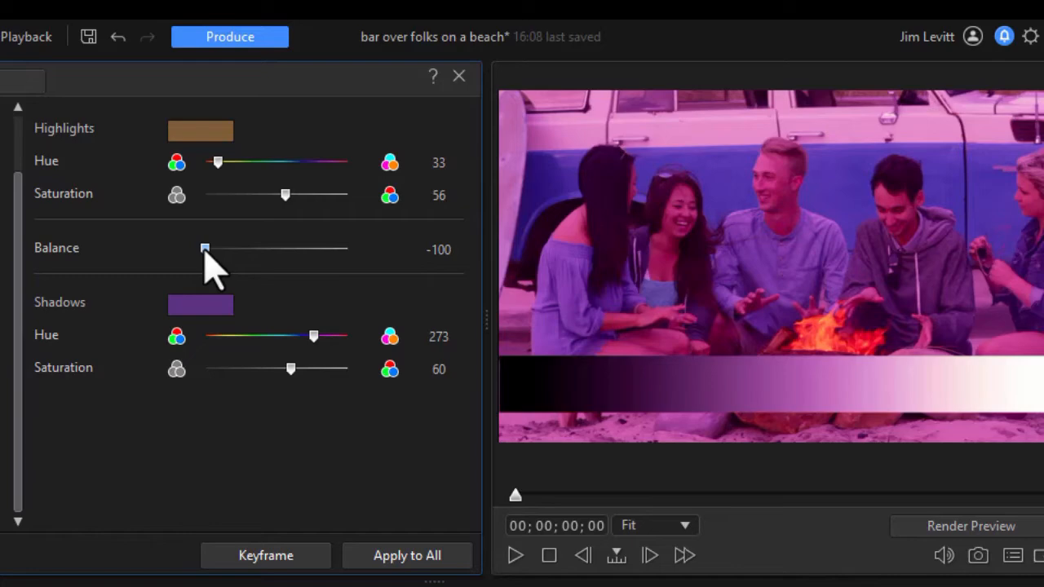
Adjust the split toning to Balance -38, shadows hue 297 and highlights hue 76
drag(206, 253, 327, 263)
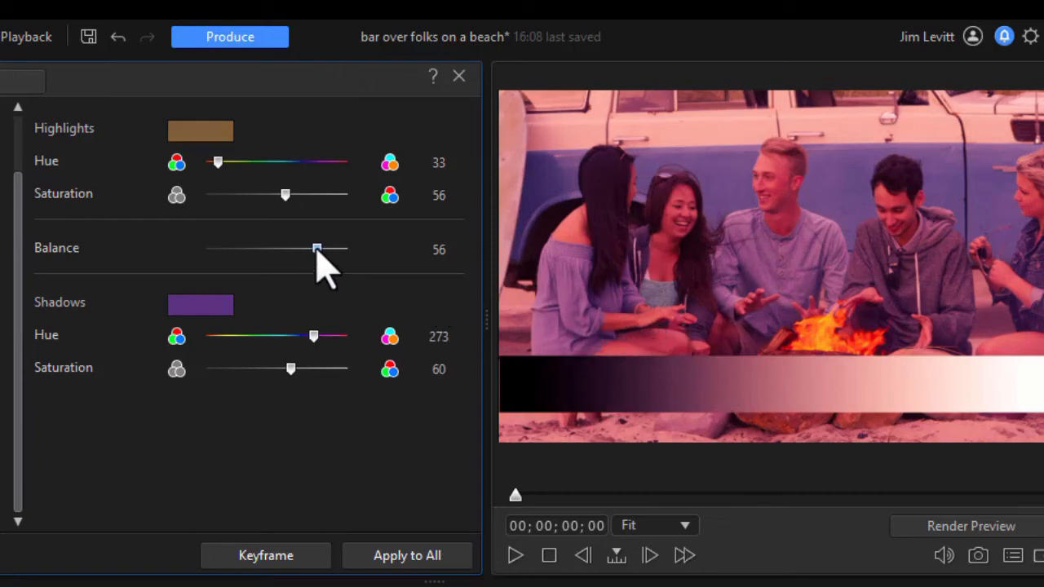
drag(317, 253, 253, 262)
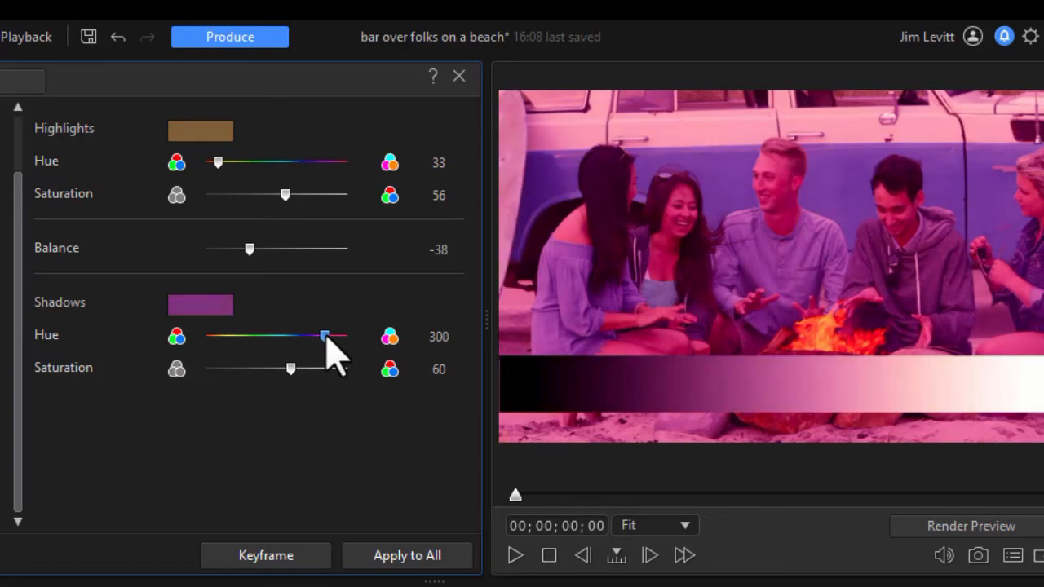
drag(327, 339, 323, 338)
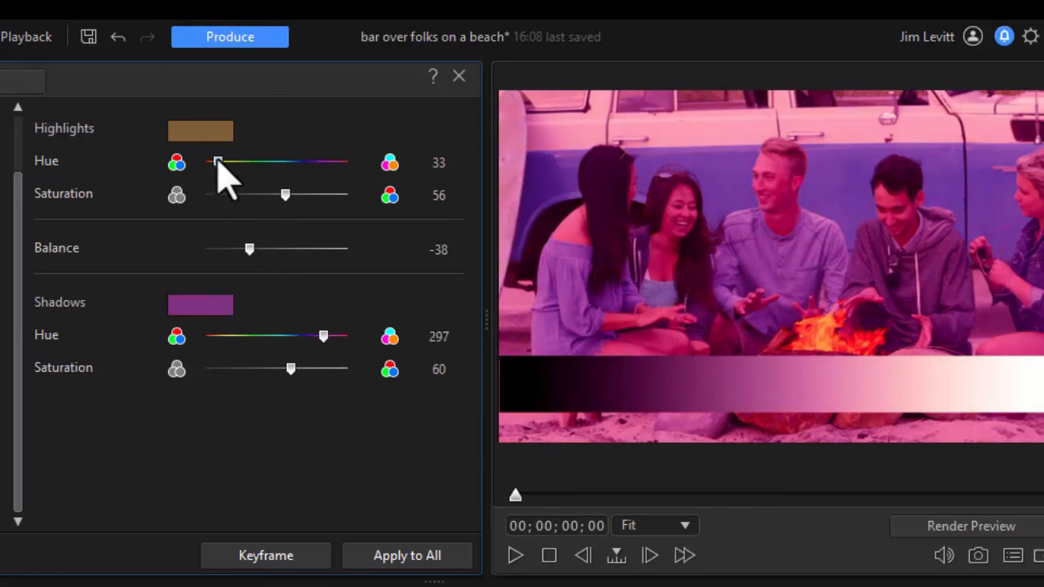
drag(217, 162, 231, 162)
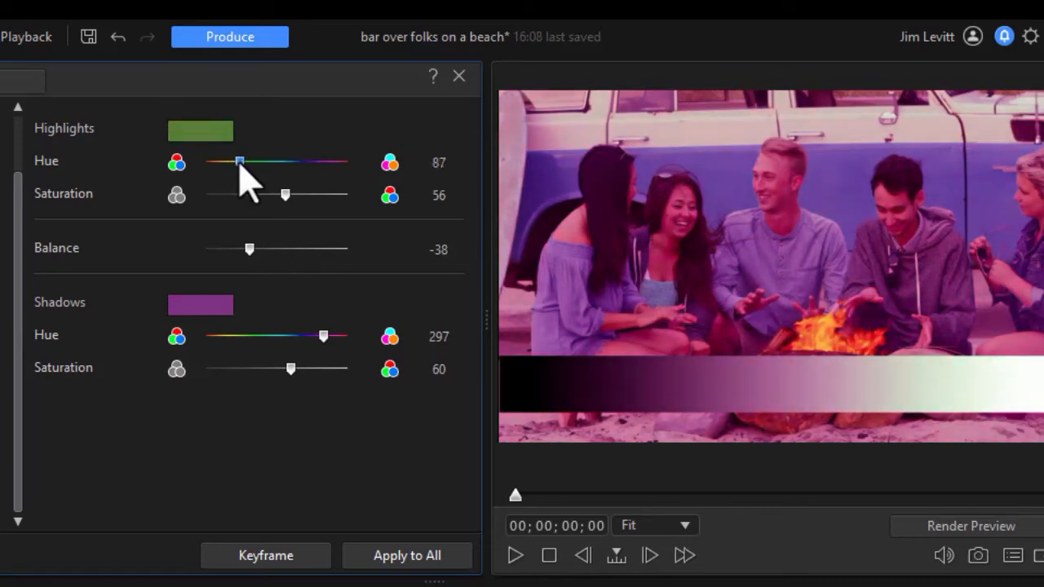
drag(237, 166, 234, 163)
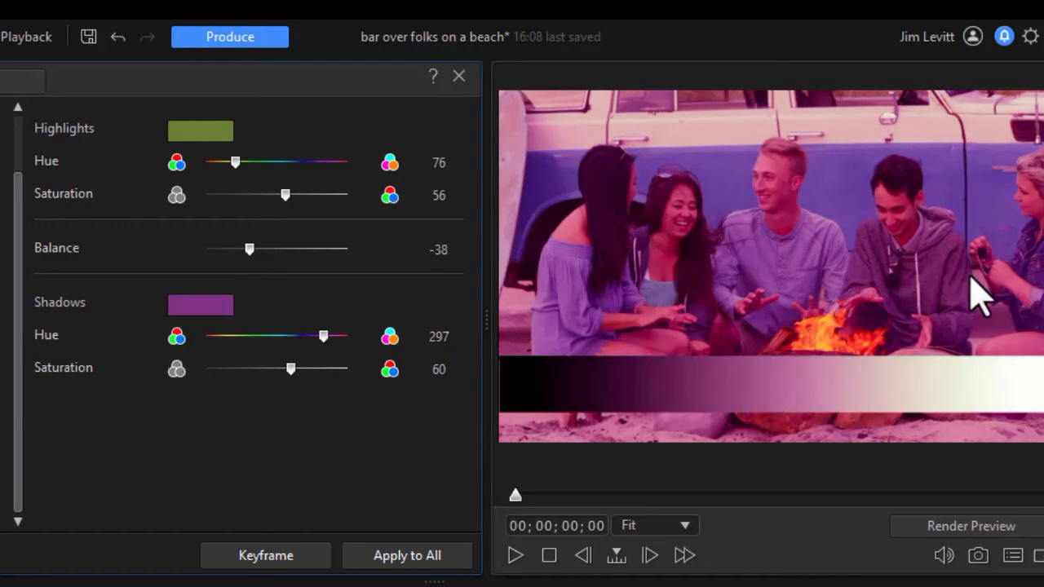
Open Keyframe Settings and set highlights saturation and shadow saturation to 0 at the clip's start
click(295, 562)
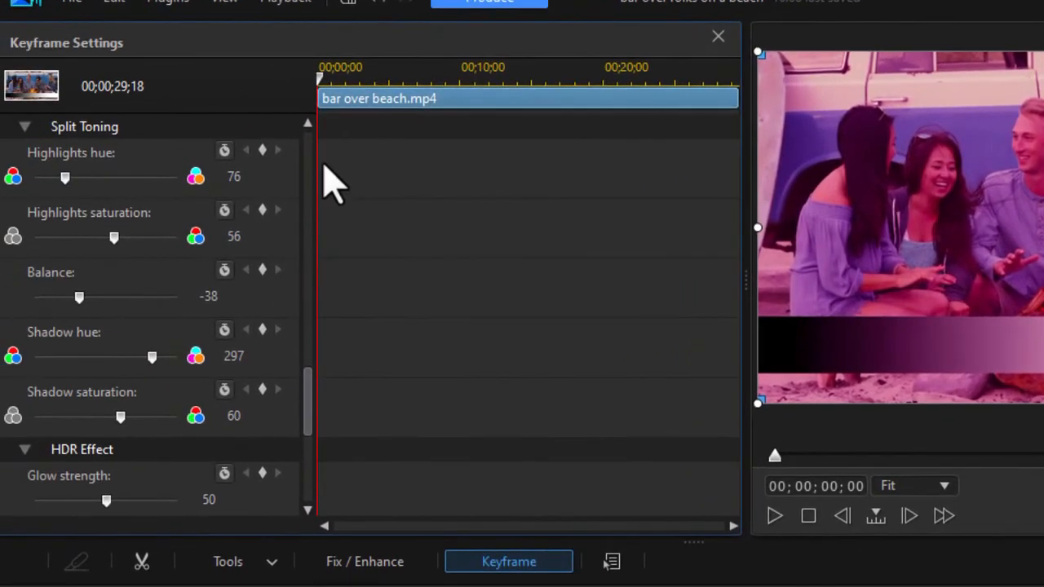
click(114, 236)
drag(114, 237, 7, 260)
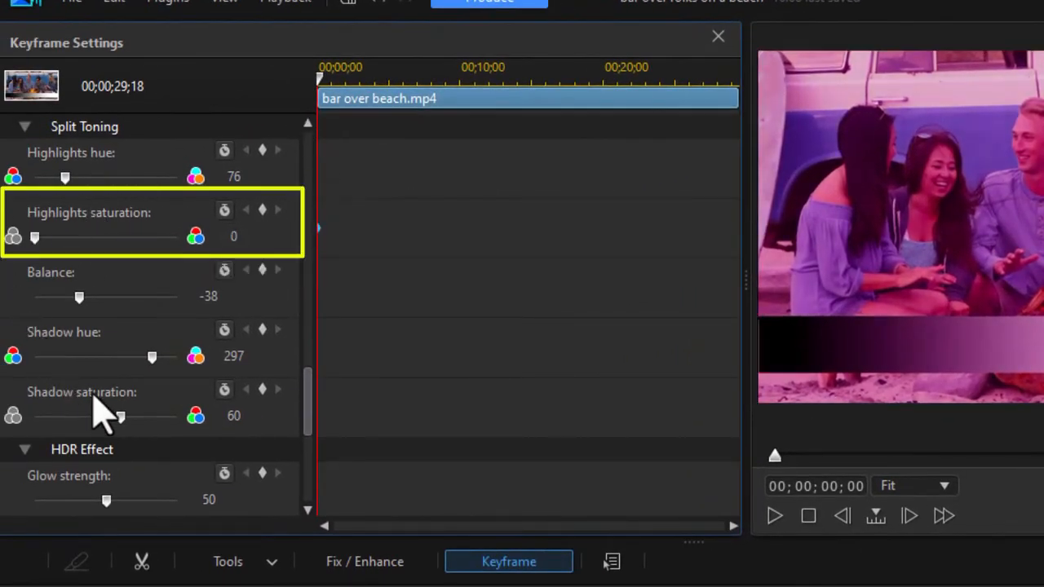
drag(121, 416, 10, 419)
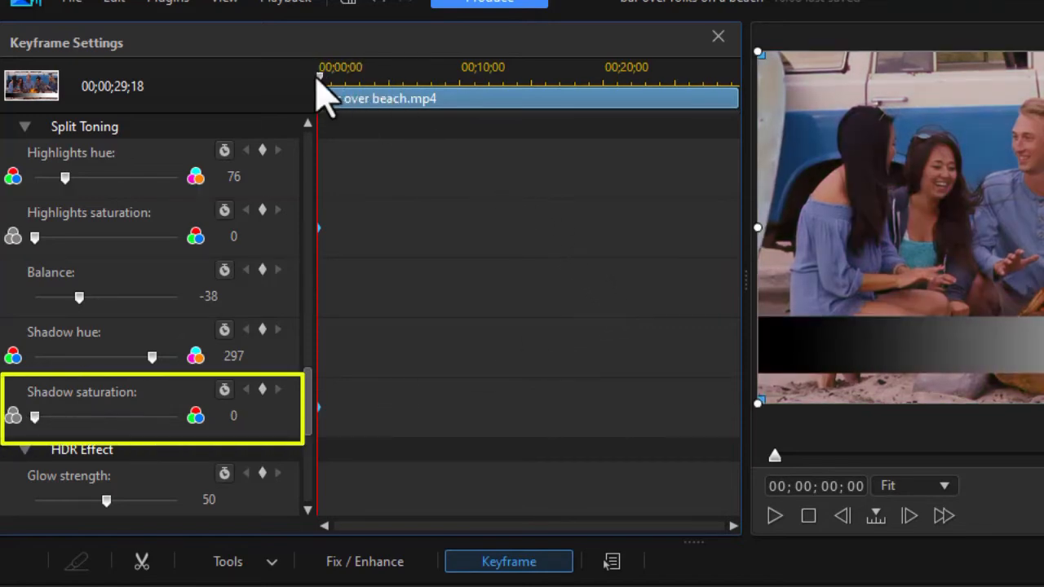
Move the playhead to about 7 seconds and add keyframes for highlights saturation and shadow saturation there
drag(320, 82, 417, 110)
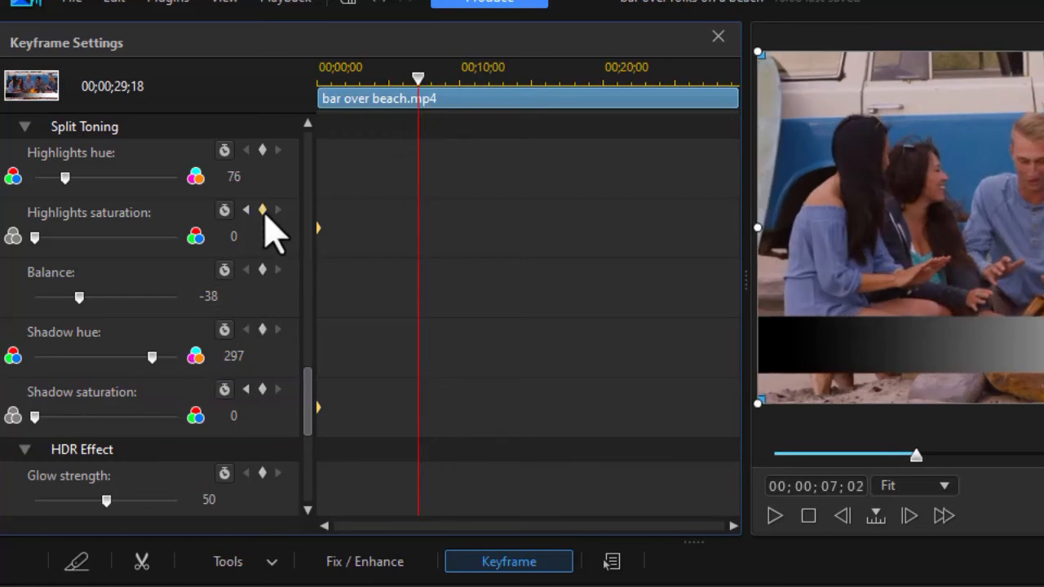
click(263, 211)
click(262, 390)
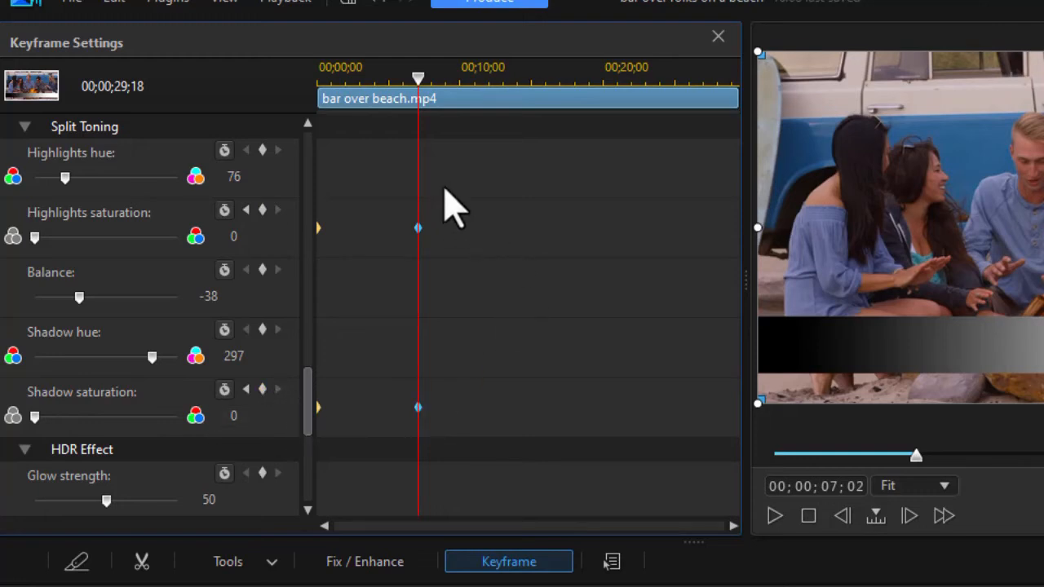
Advance one frame and set highlights saturation to 46 and shadow saturation to 34
click(906, 515)
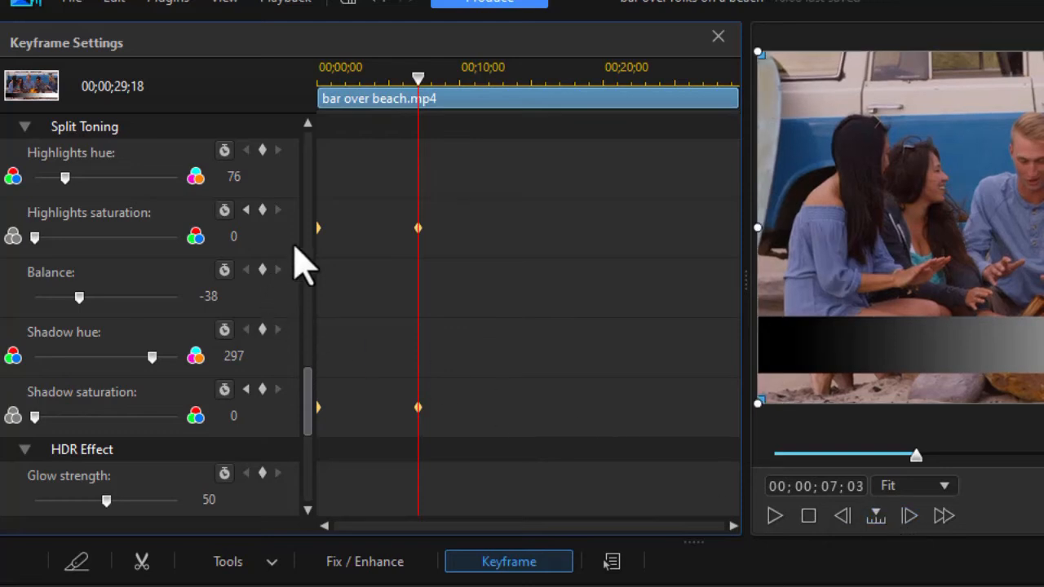
drag(36, 240, 108, 250)
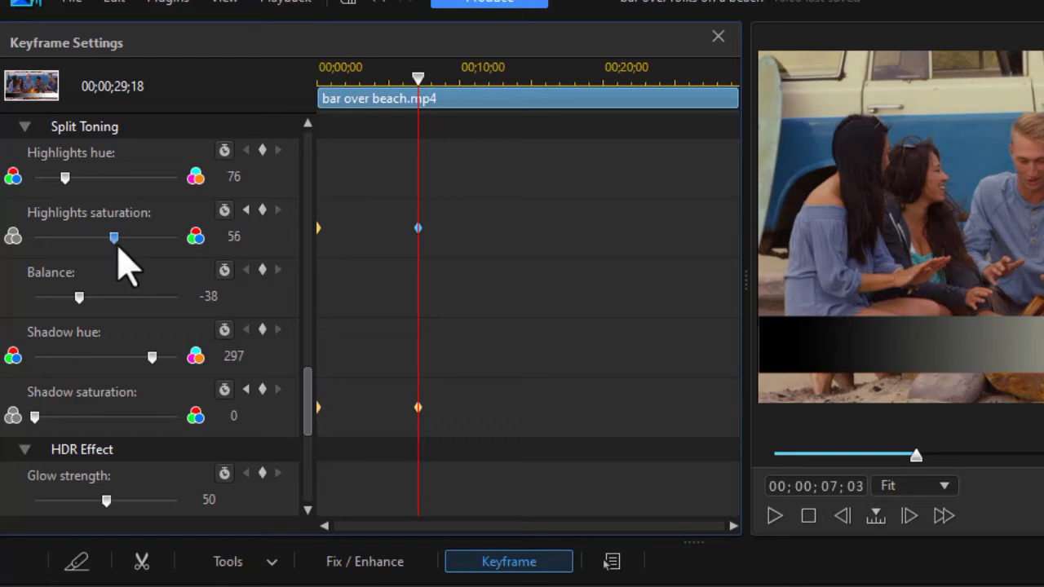
drag(105, 250, 103, 249)
click(930, 353)
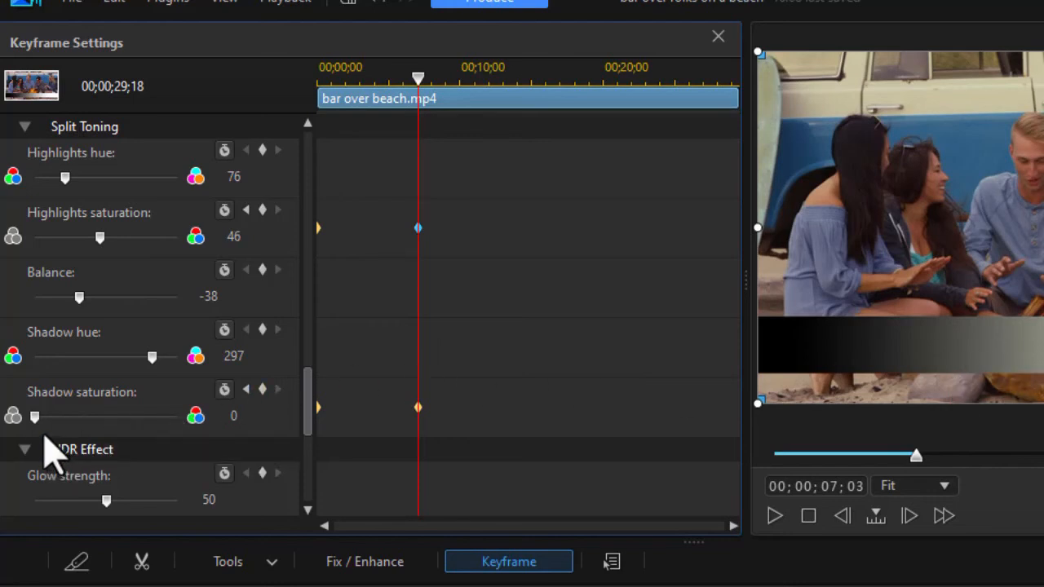
drag(41, 419, 88, 418)
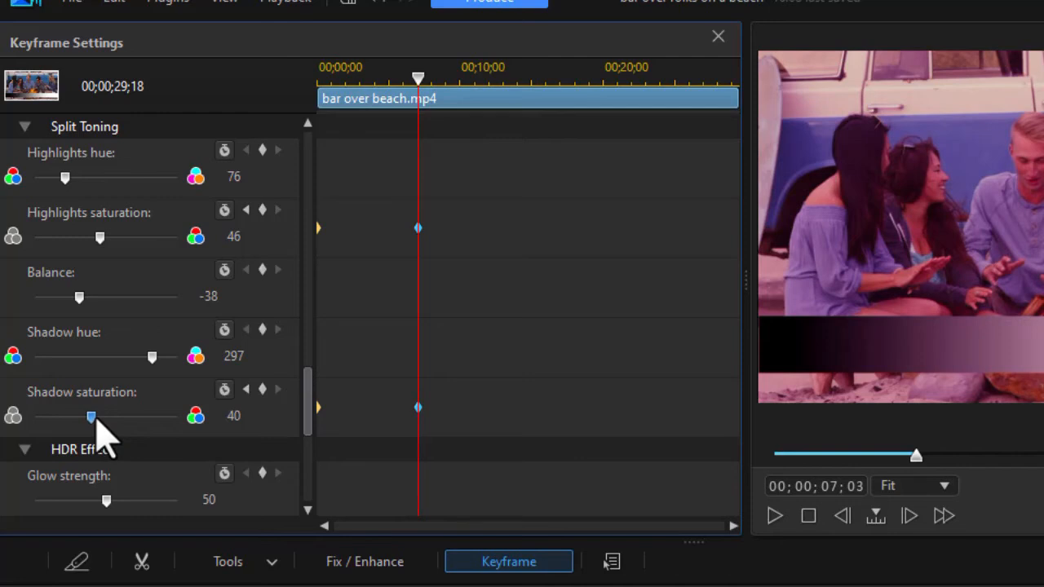
drag(87, 415, 84, 419)
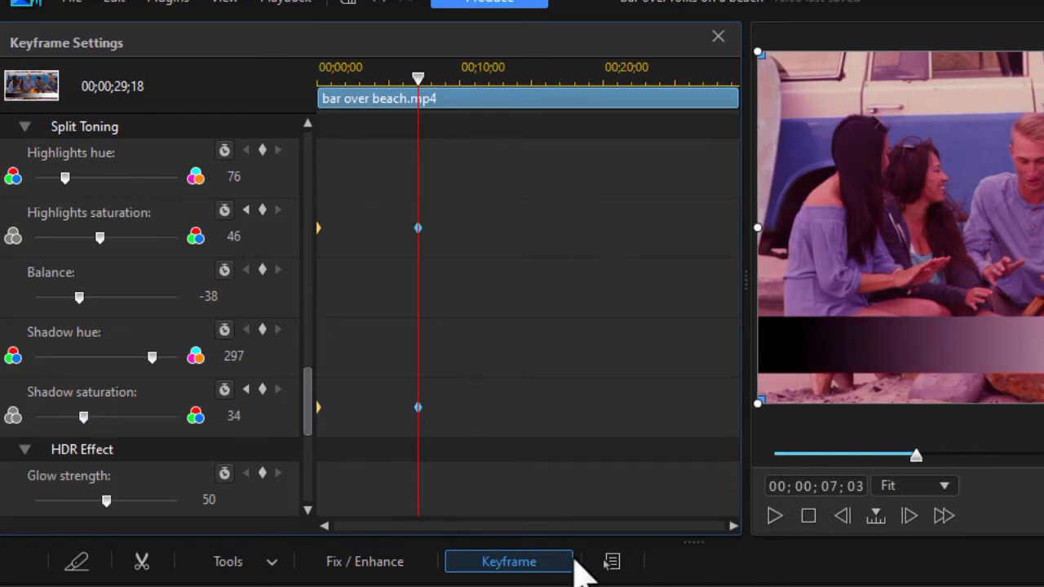
Close the Keyframe Settings window and return the playhead to the clip's start
click(716, 37)
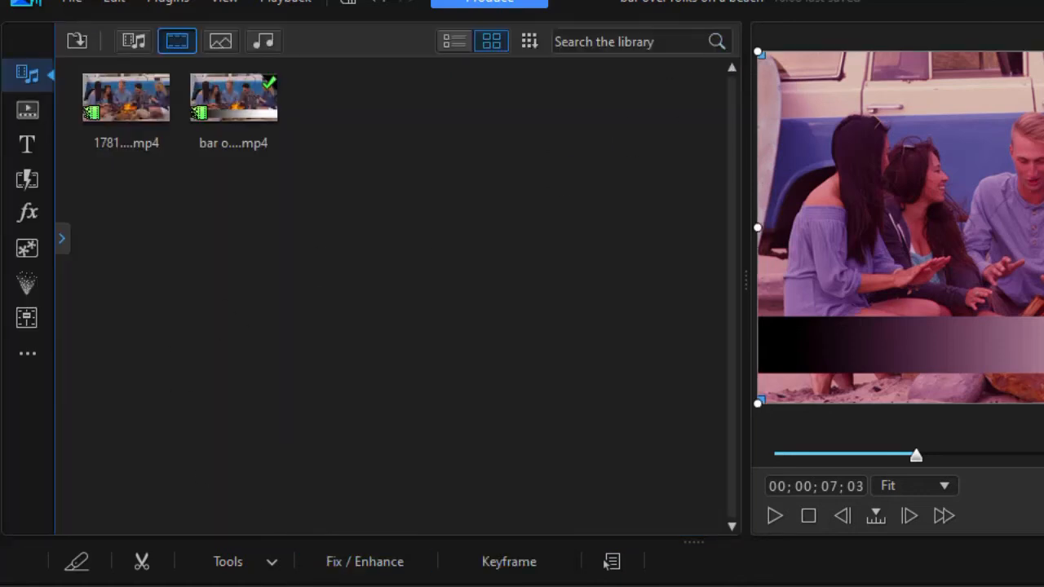
key(Delete)
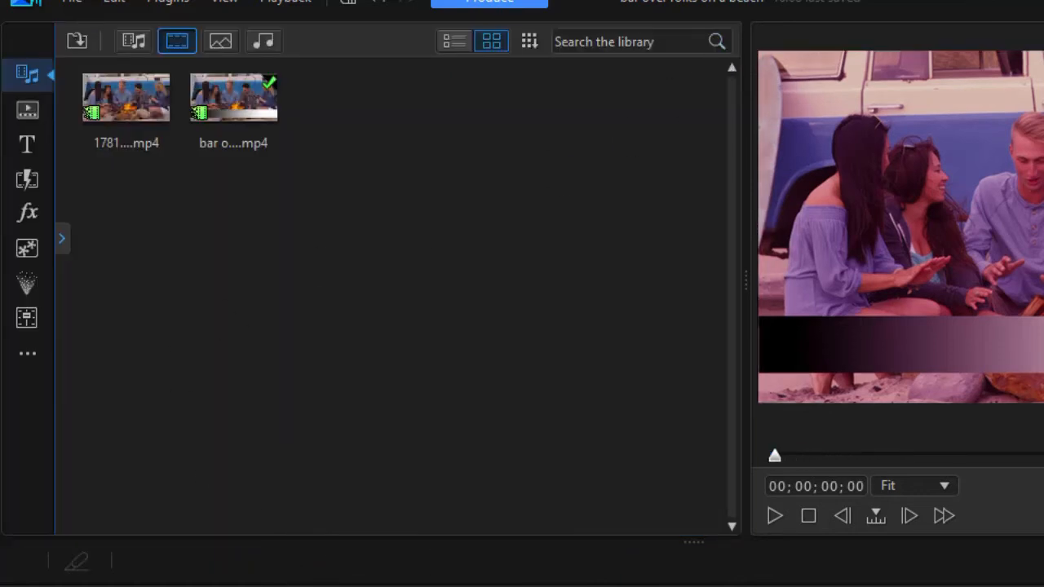
Enlarge the preview window and play the clip to review the animated split toning
drag(745, 304, 121, 299)
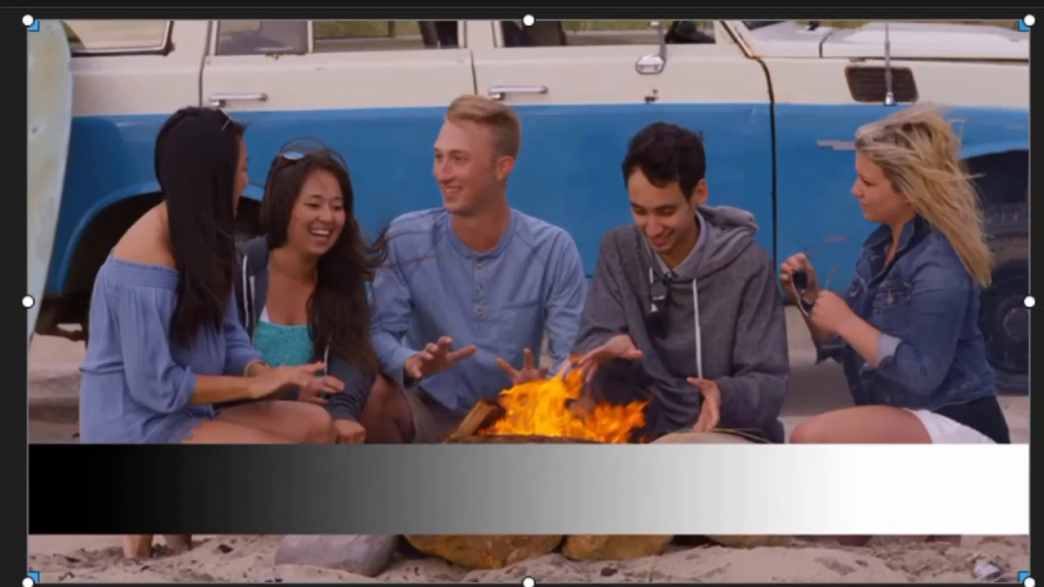
key(space)
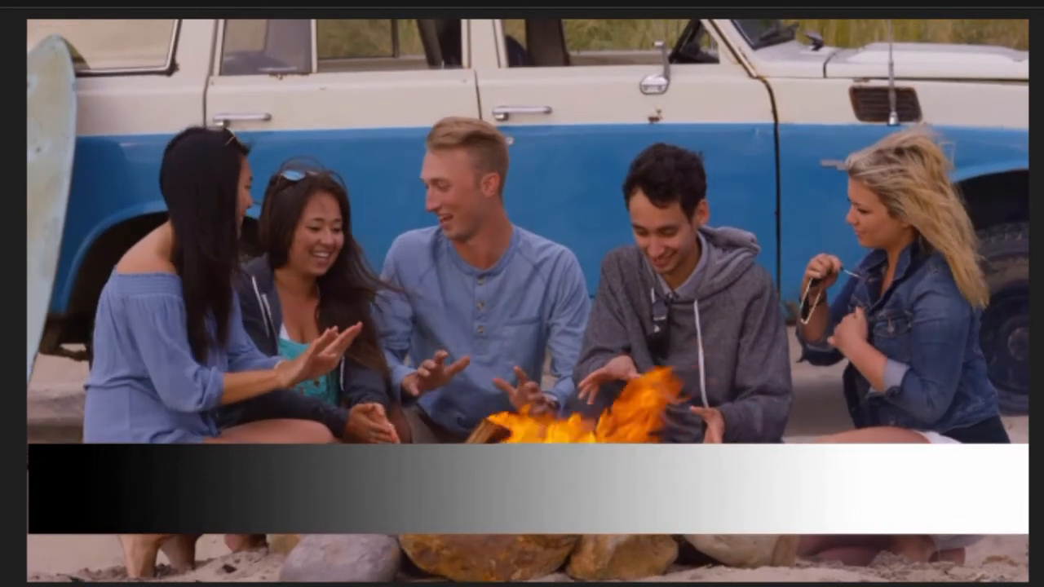